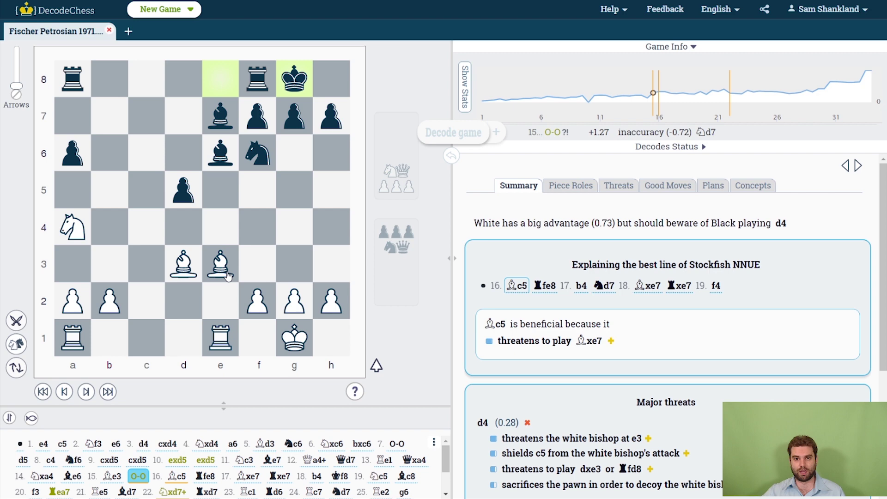
# Step: Expand how d4 shields c5 from the bishop, then step through 16...d4 17.Nc5 Bxc5 and back
pyautogui.moveTo(223, 273)
pyautogui.mouseDown()
pyautogui.moveTo(197, 231)
pyautogui.moveTo(152, 191)
pyautogui.moveTo(226, 271)
pyautogui.mouseUp()
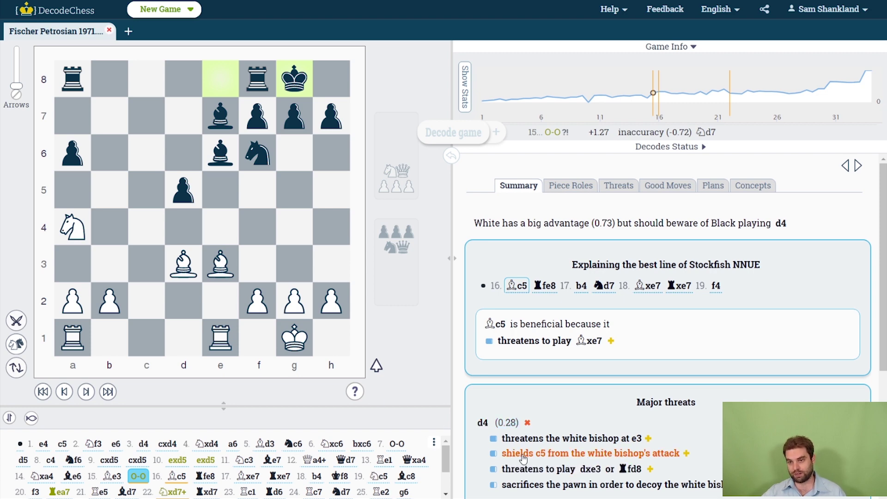
pyautogui.click(687, 454)
pyautogui.scroll(-1, 689, 457)
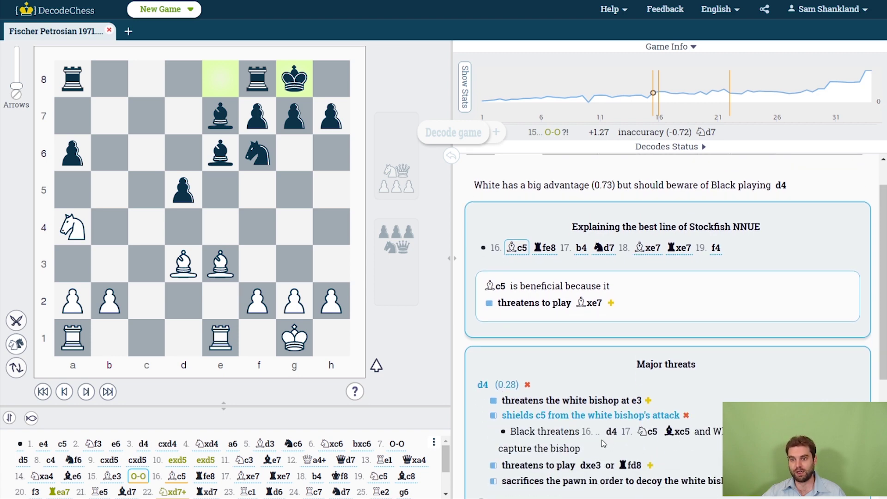
pyautogui.click(612, 432)
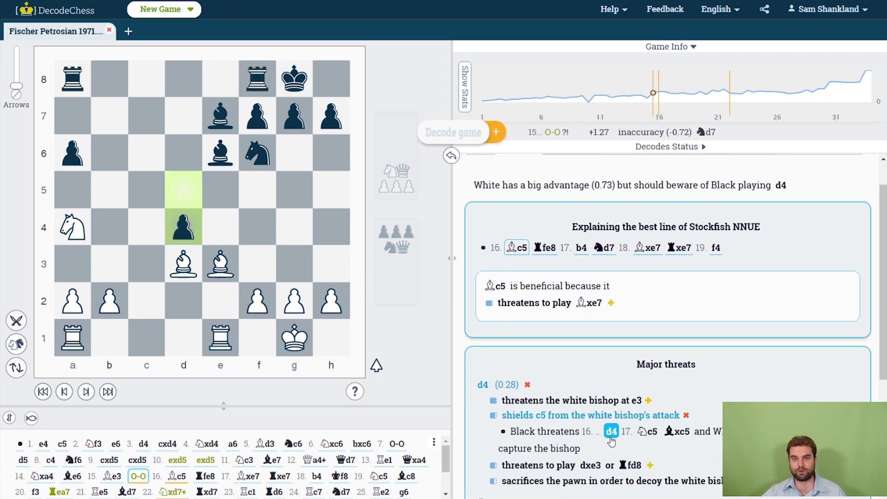
pyautogui.press('Right')
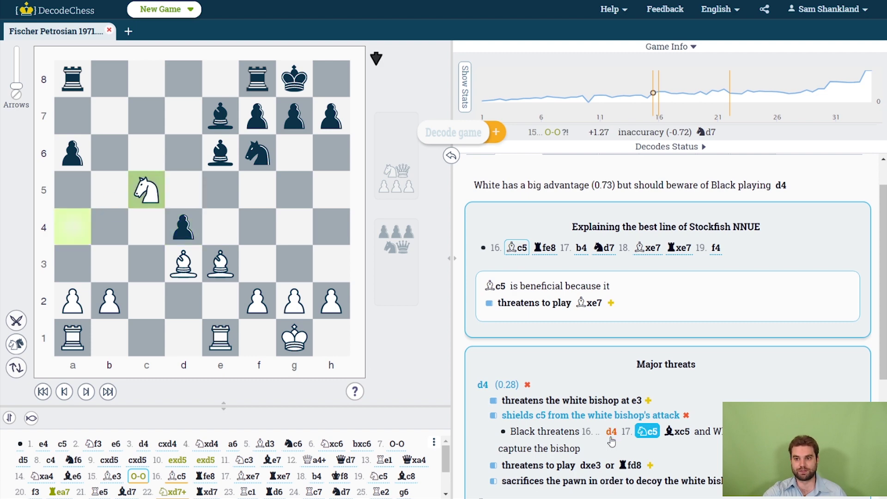
pyautogui.press('Right')
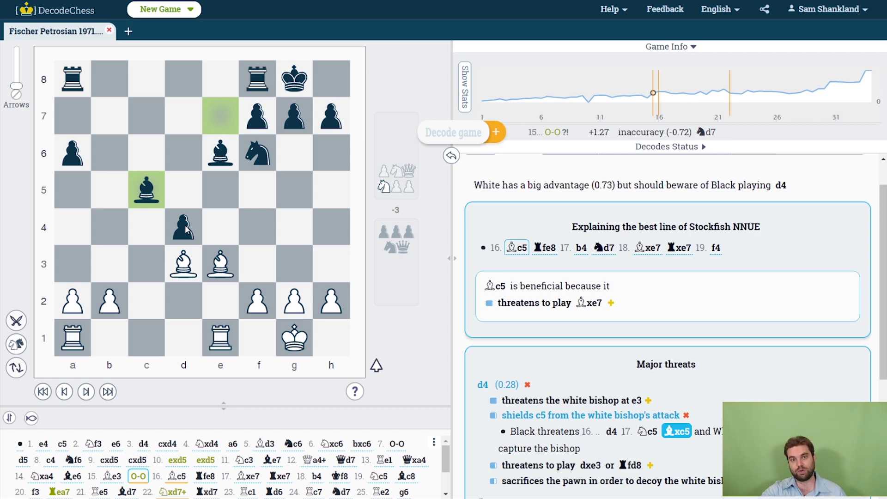
pyautogui.press('Left')
pyautogui.press('Left')
pyautogui.press('Left')
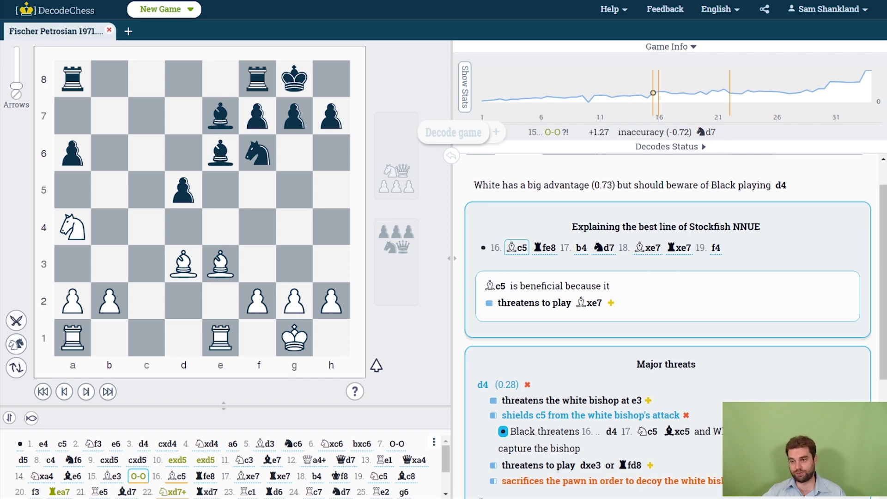
# Step: Expand the Major threats item explaining that d4 sacrifices a pawn to decoy the white bishop
pyautogui.click(578, 481)
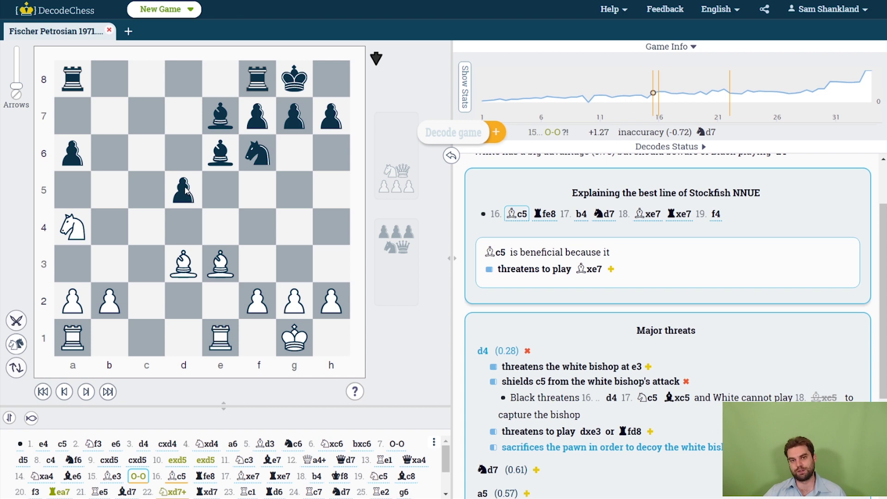
pyautogui.click(188, 194)
pyautogui.click(187, 195)
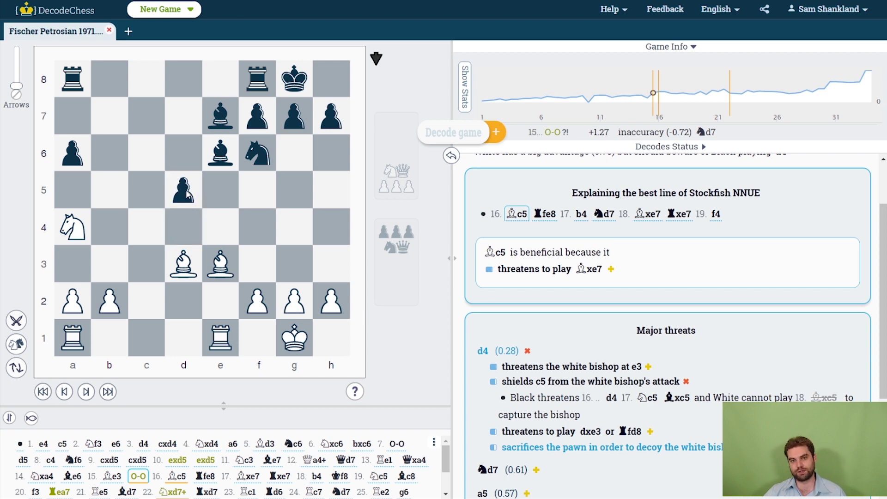
pyautogui.click(72, 157)
pyautogui.click(72, 157)
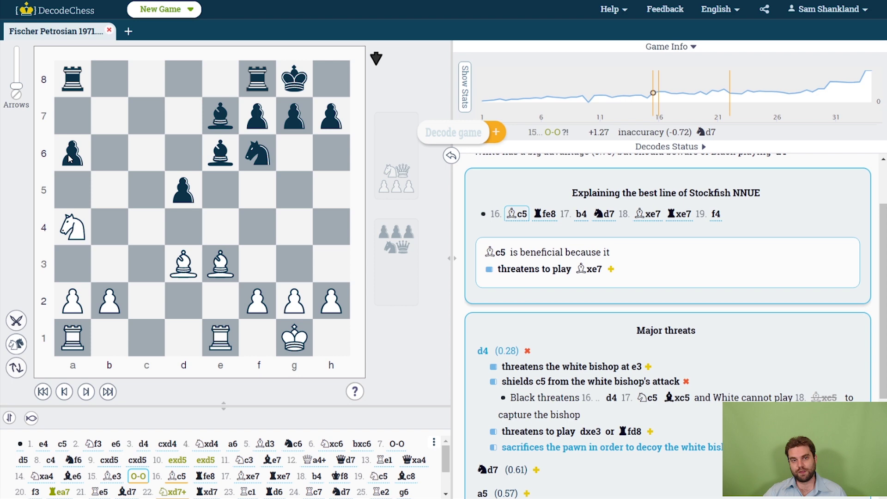
pyautogui.click(109, 306)
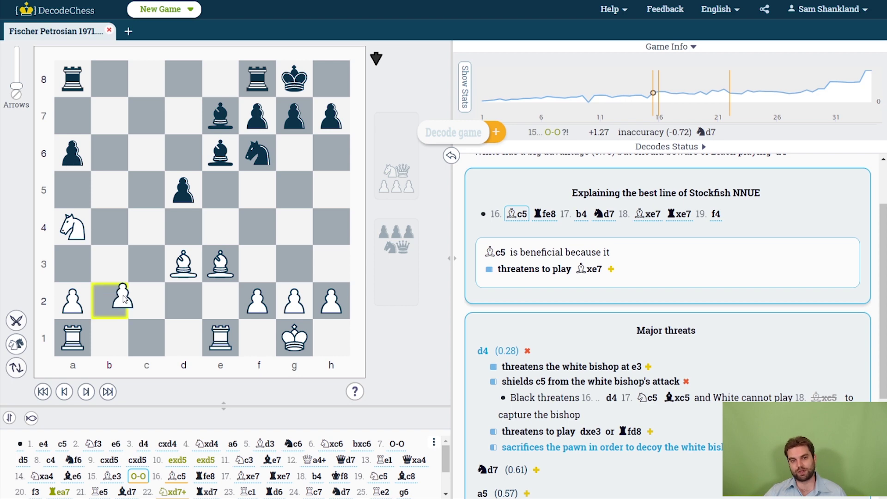
pyautogui.click(110, 306)
pyautogui.click(86, 298)
pyautogui.click(77, 305)
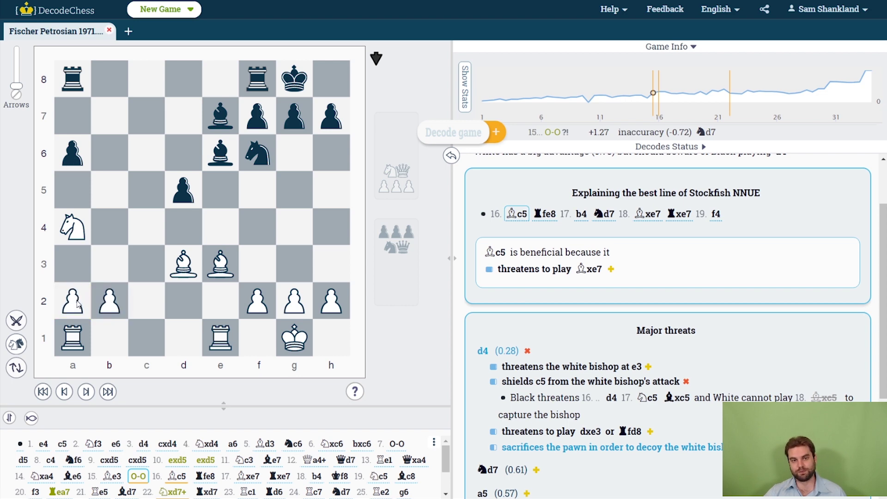
pyautogui.click(73, 160)
pyautogui.click(73, 160)
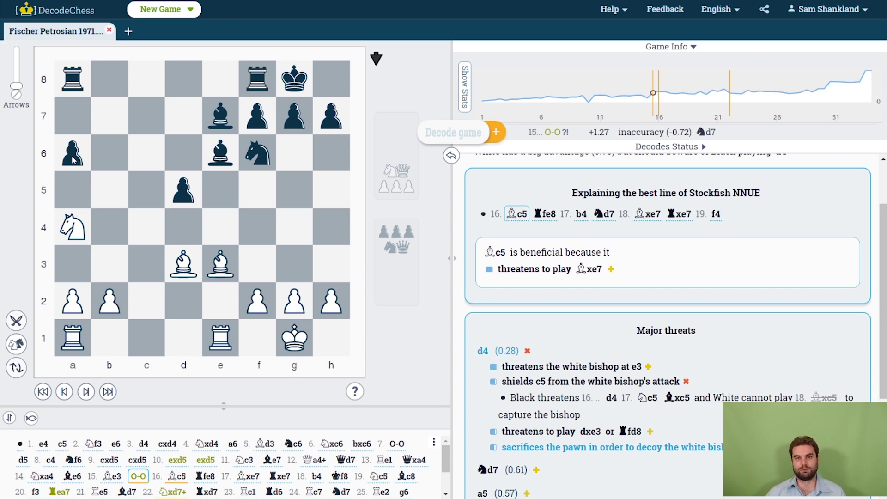
pyautogui.click(185, 193)
pyautogui.click(184, 194)
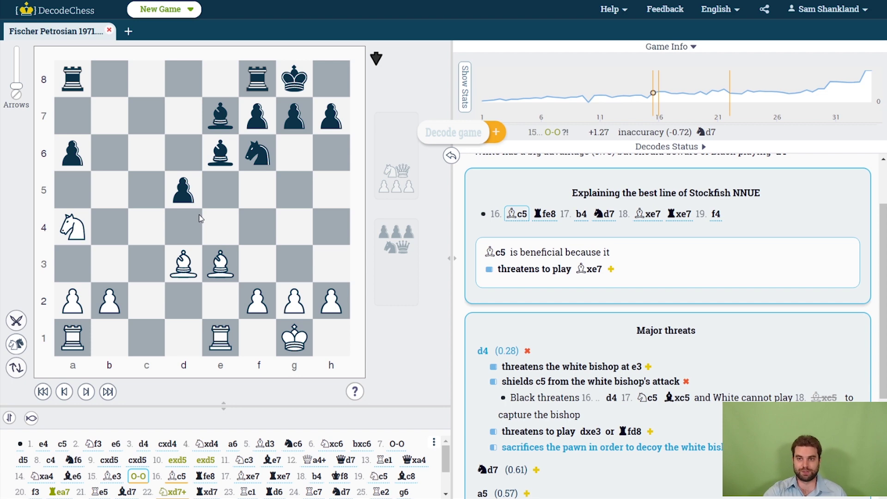
# Step: Jump to 16. Bc5 and step forward to 17...Rxe7 to see the 18. b4 explanation
pyautogui.click(176, 477)
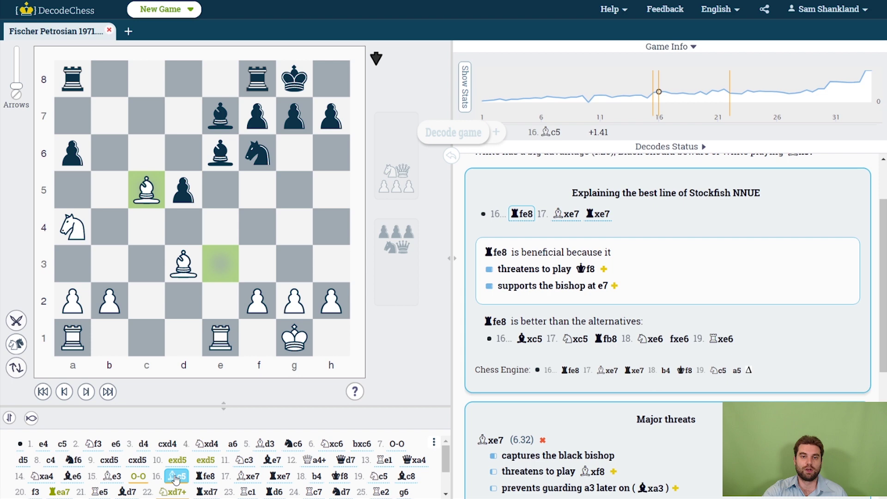
pyautogui.press('Right')
pyautogui.press('Right')
pyautogui.press('Right')
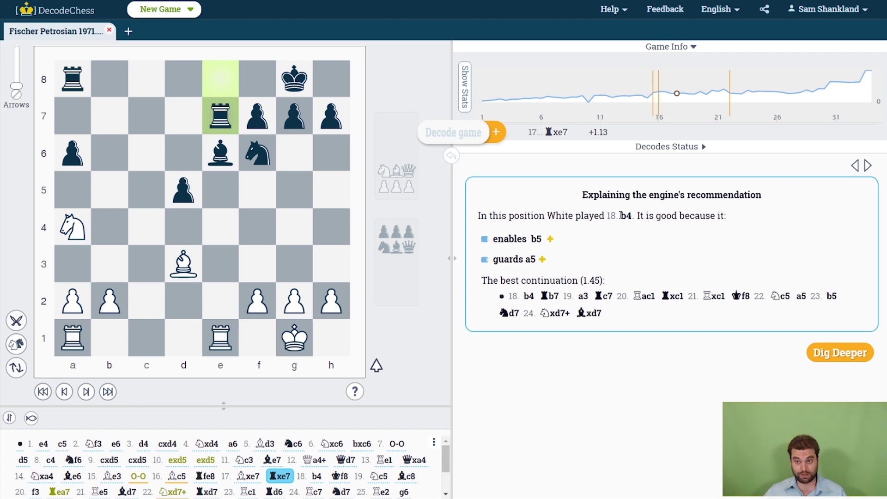
# Step: Expand the 'enables b5' reason and play 18.b4 a5 from its line
pyautogui.click(551, 240)
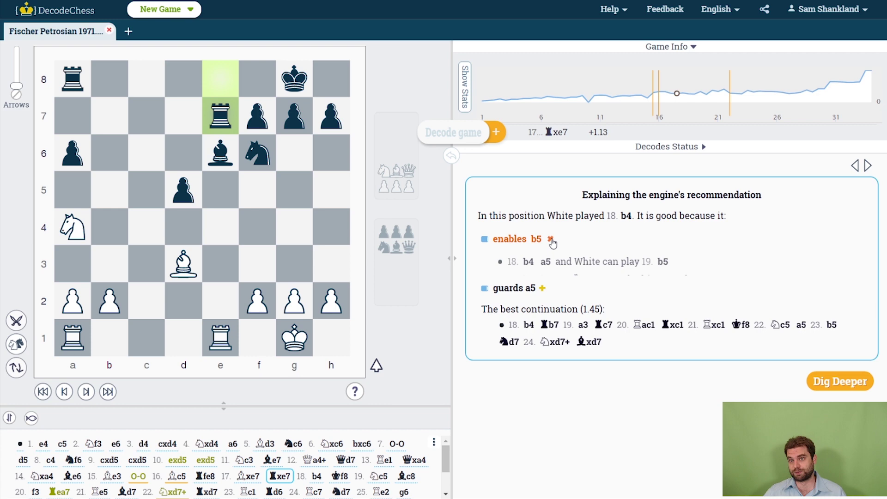
pyautogui.click(528, 262)
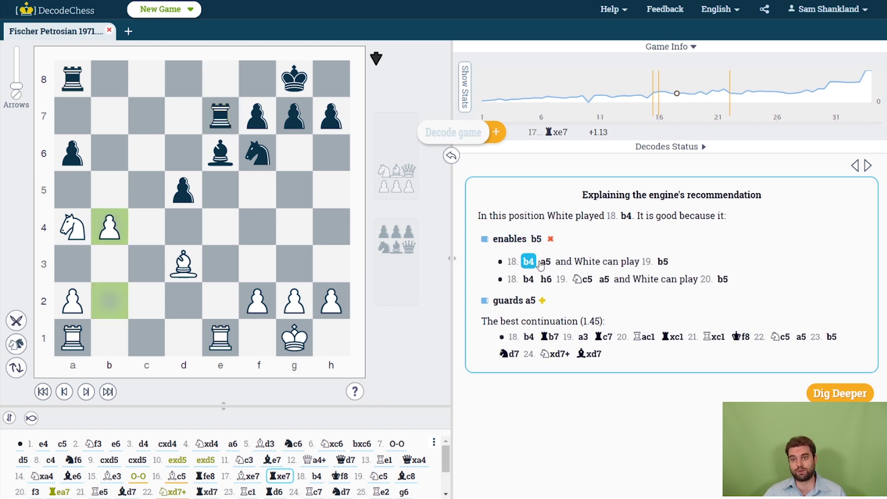
pyautogui.click(546, 263)
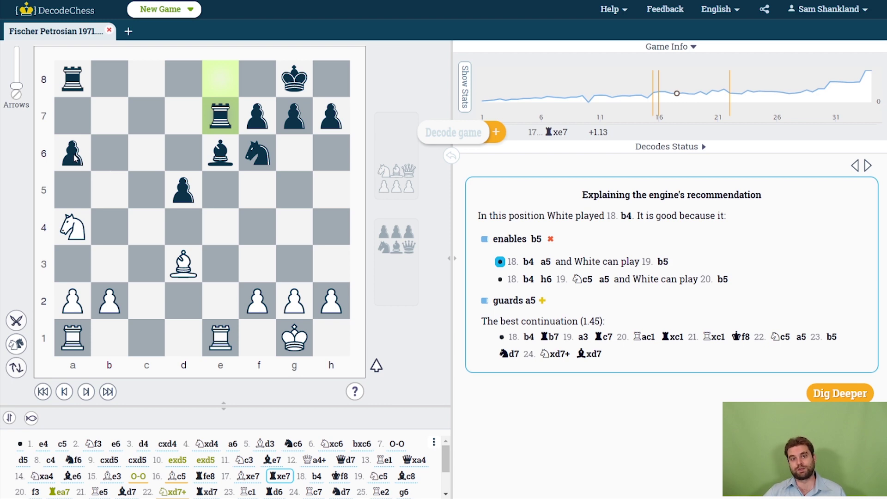
# Step: Try a6-a5 and b2-b4 on the board, then return to the 17...Rxe7 position
pyautogui.click(76, 158)
pyautogui.click(76, 158)
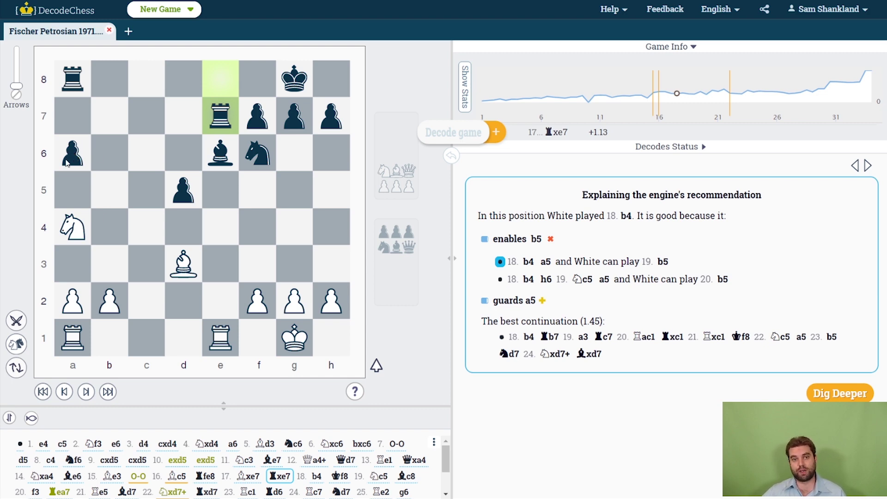
pyautogui.moveTo(67, 158); pyautogui.dragTo(73, 193)
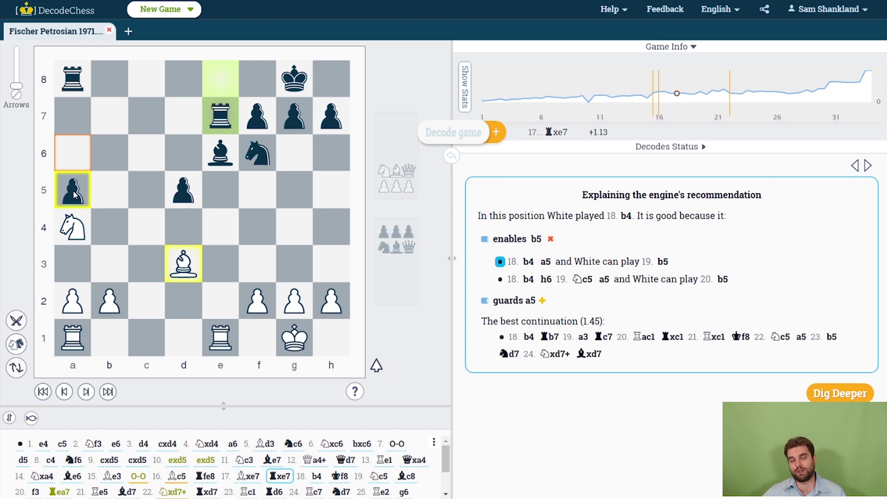
pyautogui.moveTo(74, 194); pyautogui.dragTo(73, 159)
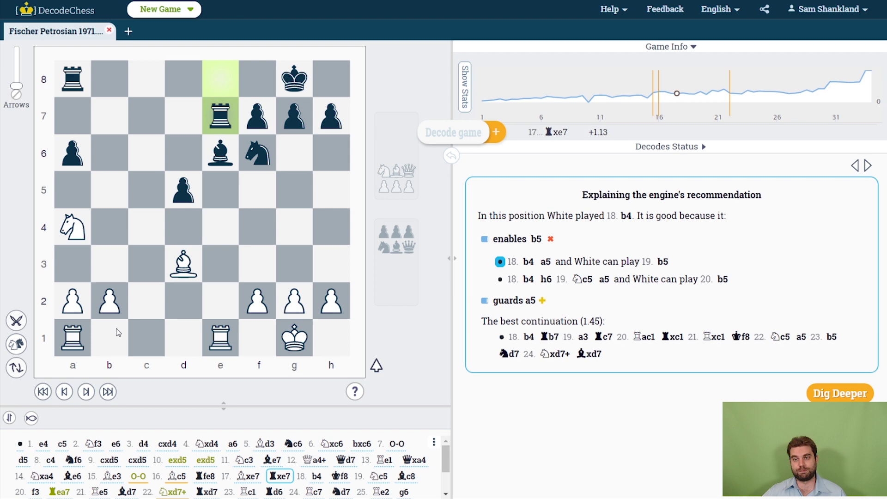
pyautogui.moveTo(106, 317); pyautogui.dragTo(109, 227)
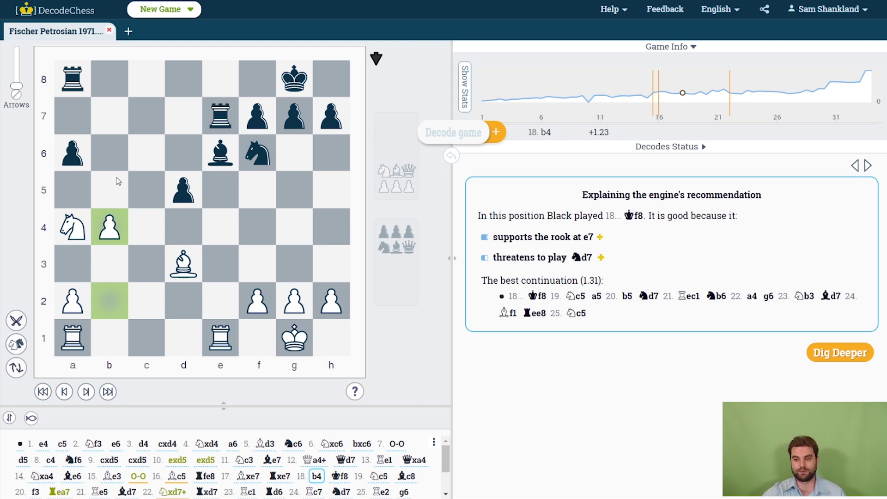
pyautogui.press('Left')
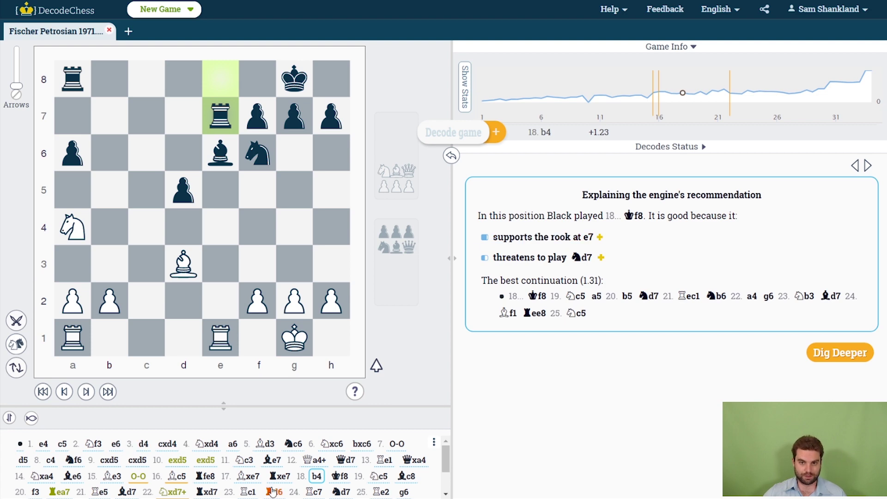
pyautogui.click(279, 476)
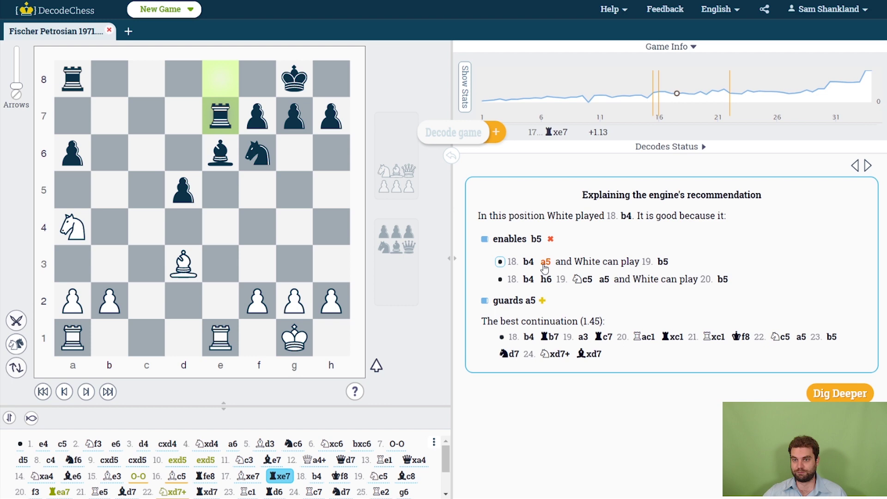
# Step: Expand 'guards a5', play 18.b4 from its line, and show the Ba6 and Nc5 ideas
pyautogui.click(543, 305)
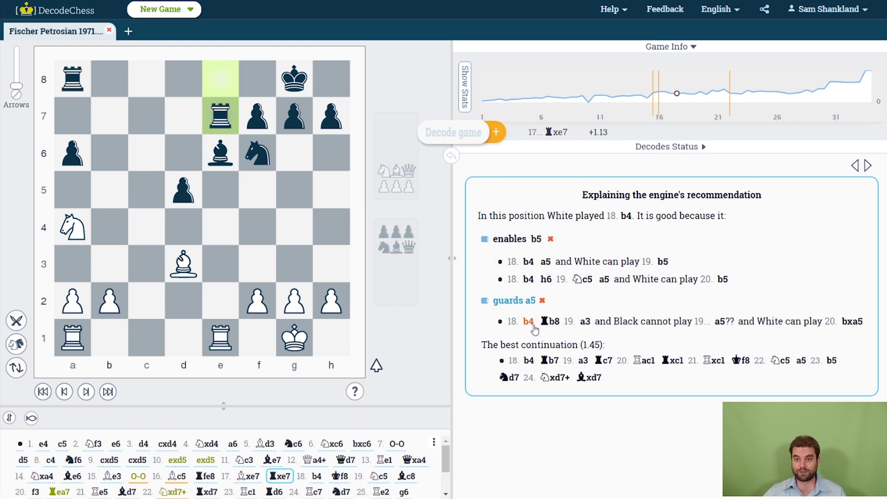
pyautogui.click(529, 322)
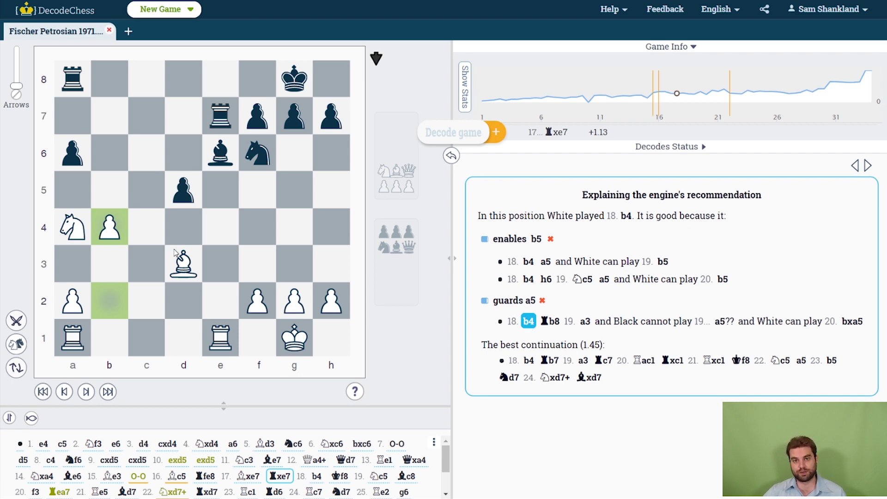
pyautogui.moveTo(186, 268)
pyautogui.mouseDown()
pyautogui.moveTo(63, 152)
pyautogui.moveTo(180, 270)
pyautogui.mouseUp()
pyautogui.moveTo(74, 228)
pyautogui.mouseDown()
pyautogui.moveTo(121, 217)
pyautogui.moveTo(153, 197)
pyautogui.moveTo(71, 237)
pyautogui.mouseUp()
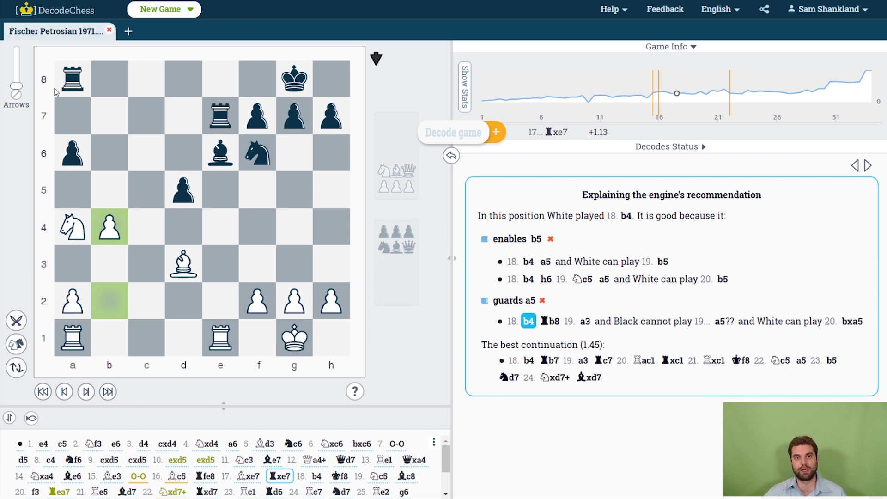
pyautogui.moveTo(73, 81); pyautogui.dragTo(80, 82)
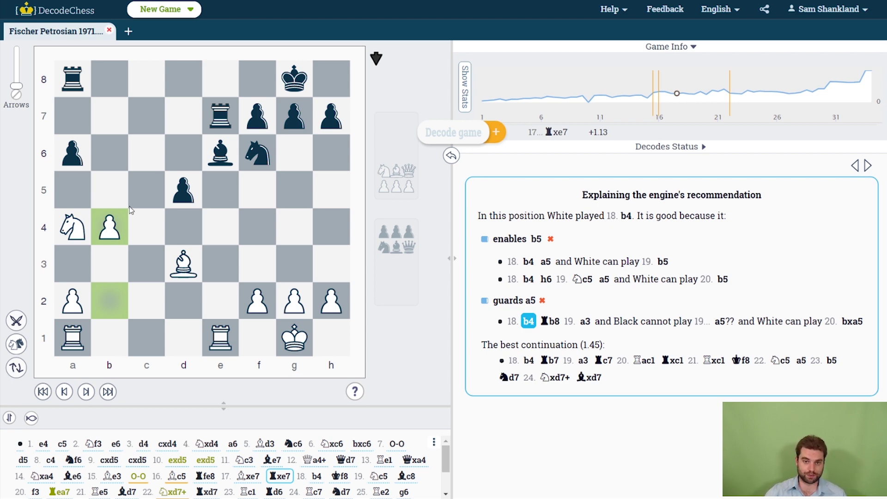
# Step: Jump to 18. b4 and step forward through 20. f3 and 20...Rea7 to 21...Bd7
pyautogui.click(317, 479)
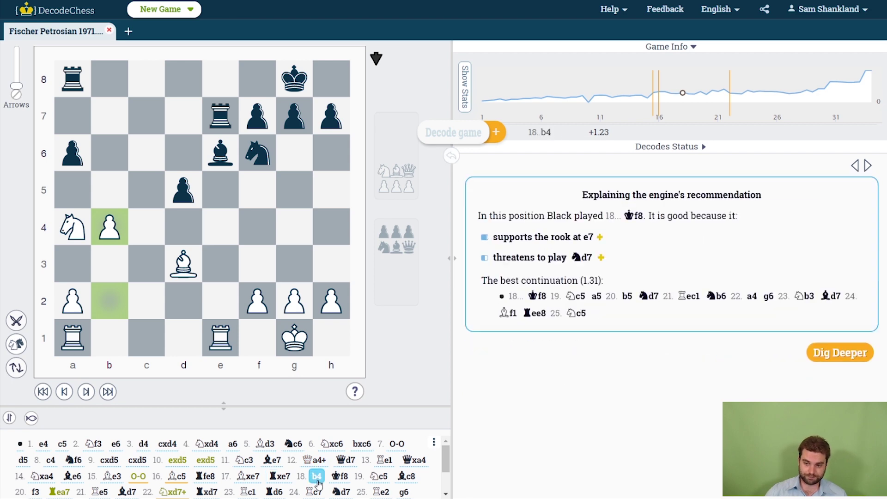
pyautogui.press('Right')
pyautogui.press('Right')
pyautogui.press('Right')
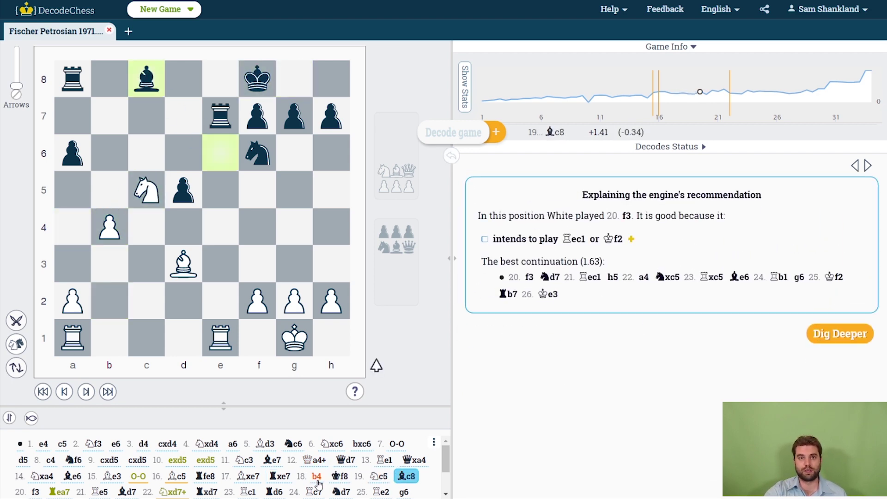
pyautogui.press('Right')
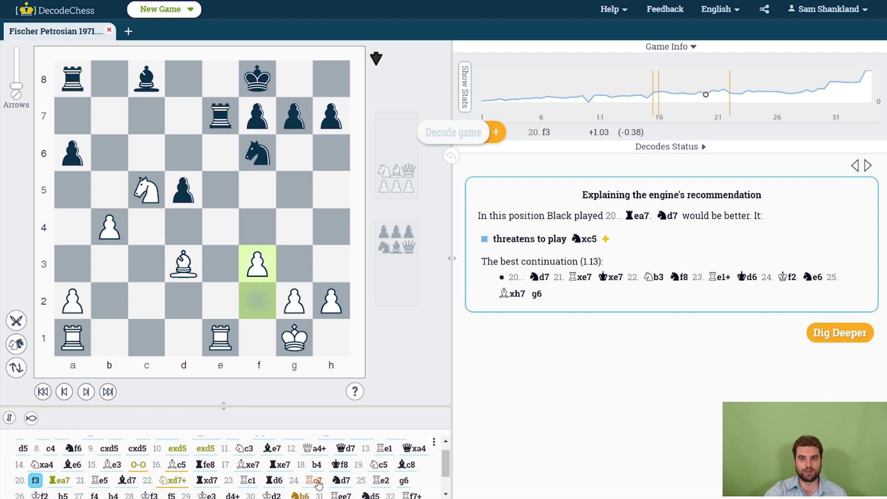
pyautogui.press('Right')
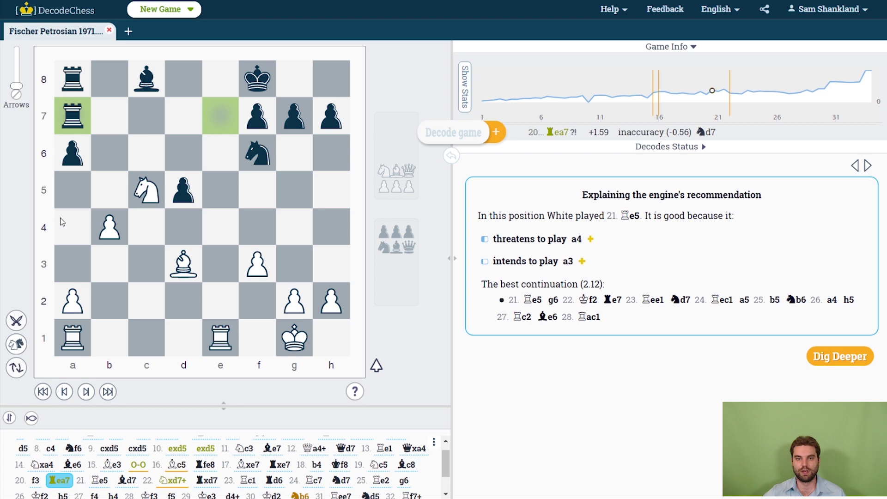
pyautogui.press('Right')
pyautogui.press('Right')
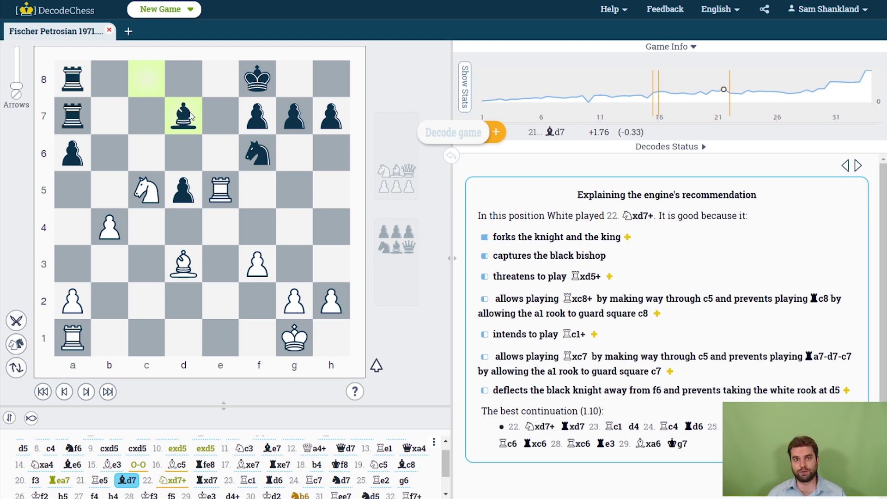
pyautogui.moveTo(146, 190); pyautogui.dragTo(147, 193)
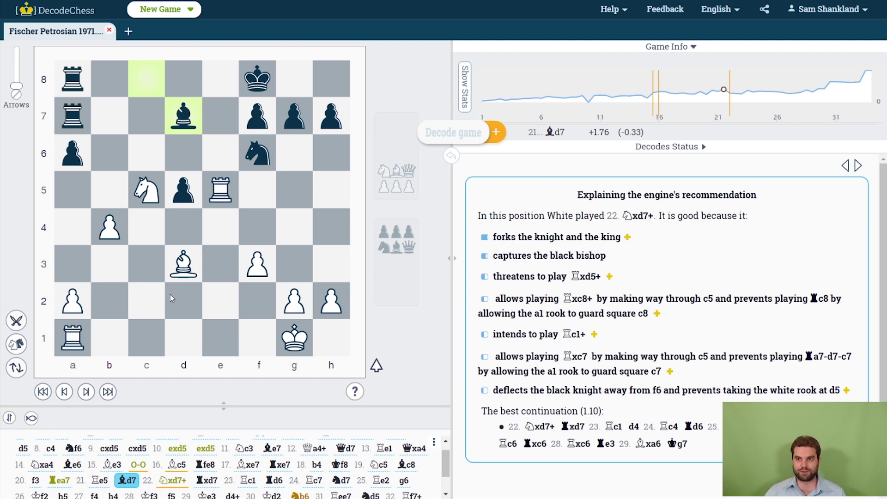
# Step: Play the side line 22.Rc1 Bb5 23.Bxb5 axb5, then step back to 21...Bd7
pyautogui.moveTo(73, 337); pyautogui.dragTo(147, 338)
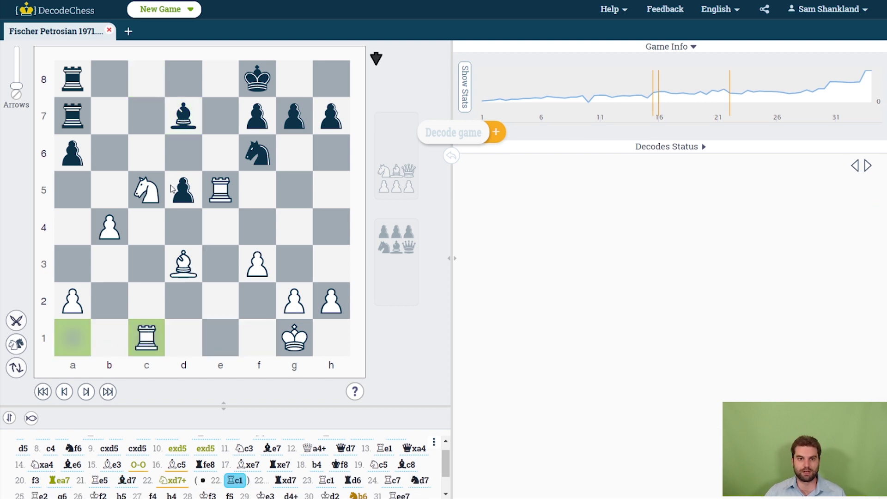
pyautogui.moveTo(184, 116); pyautogui.dragTo(120, 194)
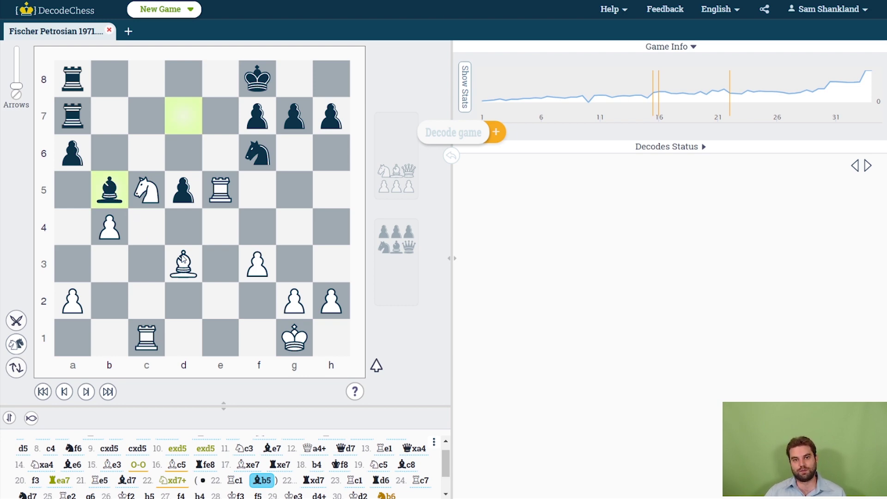
pyautogui.moveTo(183, 261); pyautogui.dragTo(110, 189)
pyautogui.moveTo(73, 153); pyautogui.dragTo(110, 189)
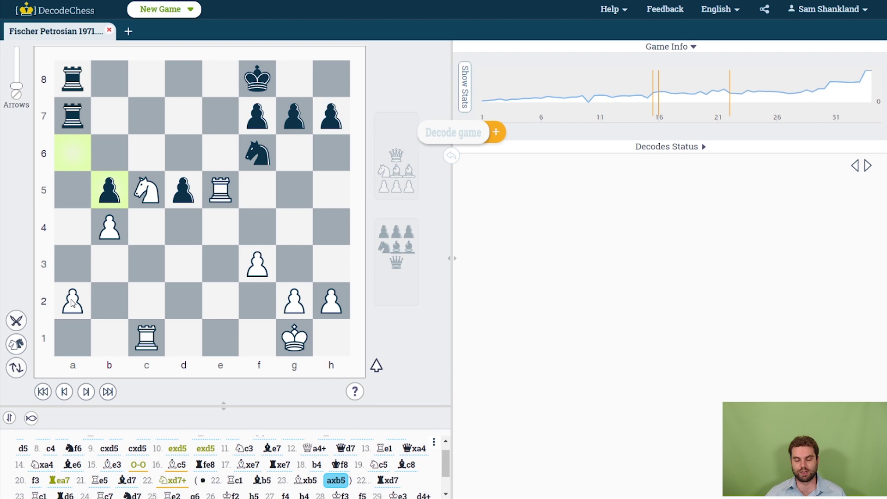
pyautogui.press('Left')
pyautogui.press('Left')
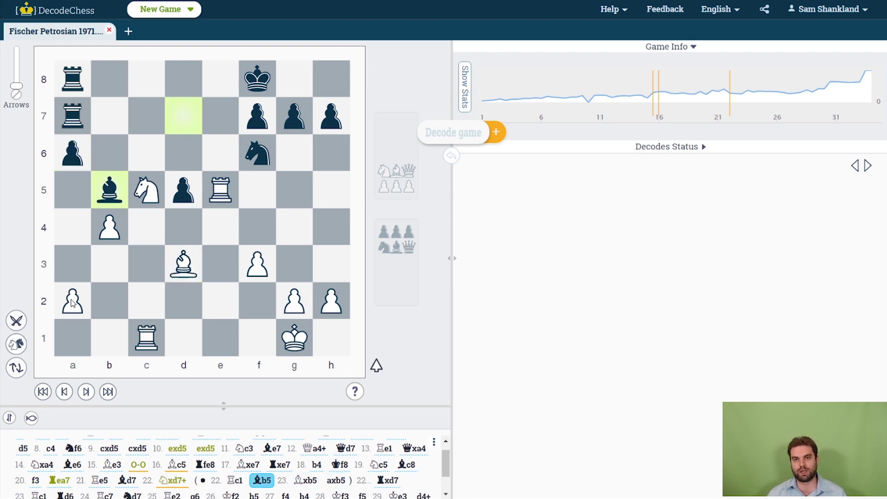
pyautogui.press('Left')
pyautogui.press('Left')
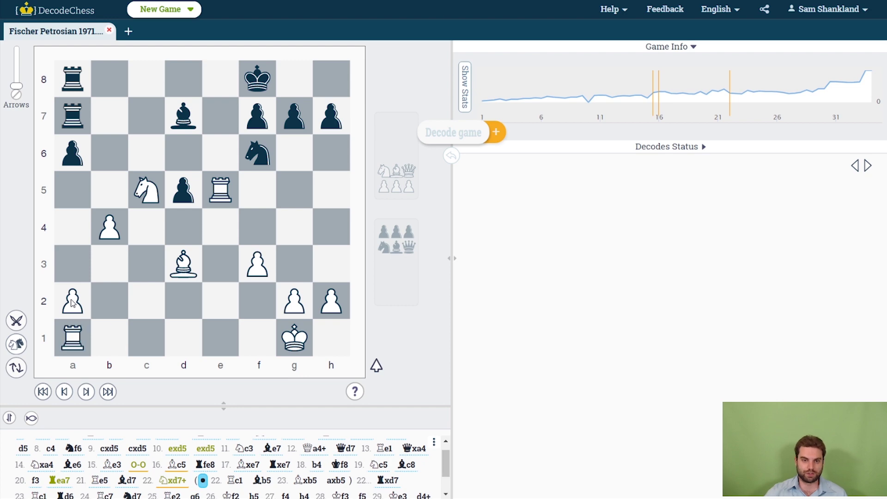
# Step: Return to 21...Bd7, expand the Rxc8+ and Rxd5+ lines, and show 22.Nxd7+ on the board
pyautogui.click(127, 480)
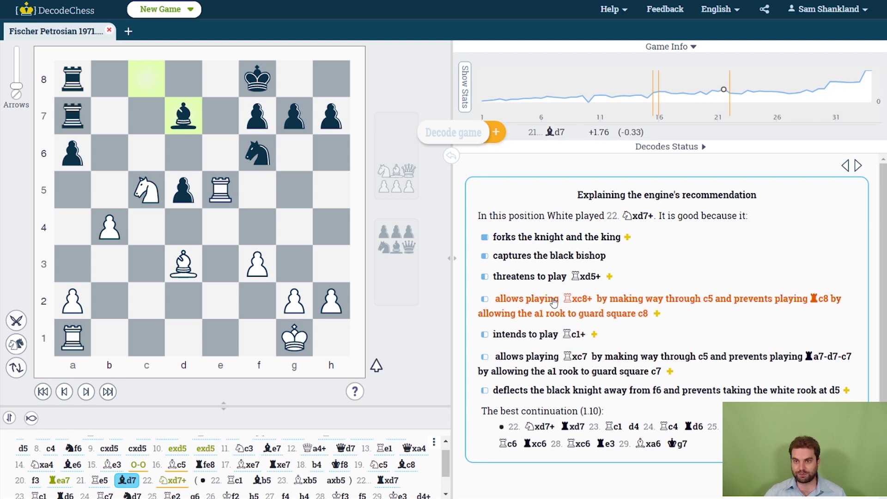
pyautogui.click(656, 314)
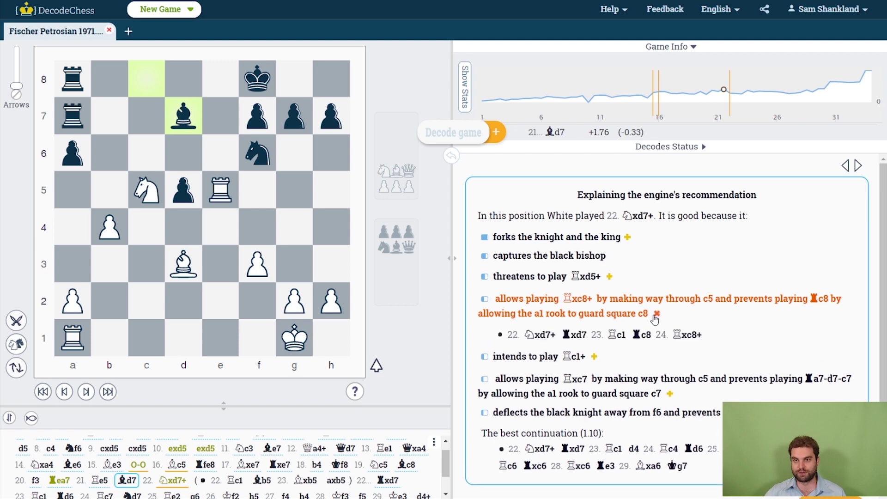
pyautogui.click(539, 335)
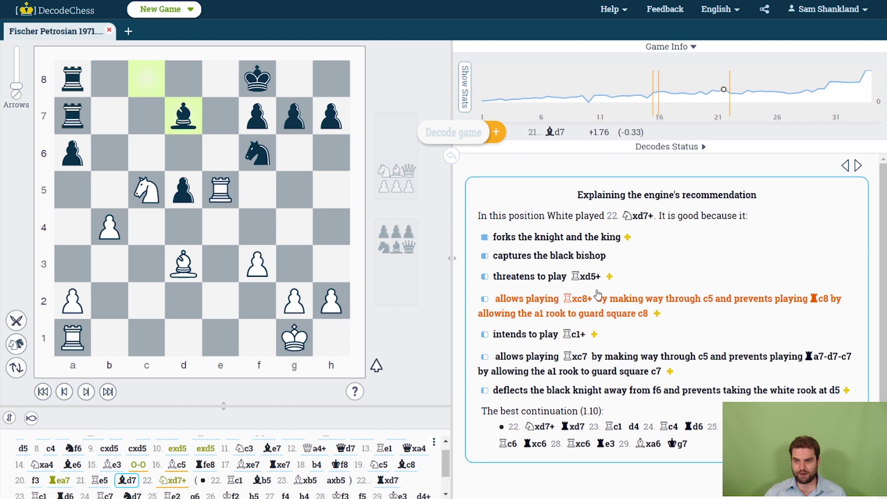
pyautogui.click(611, 278)
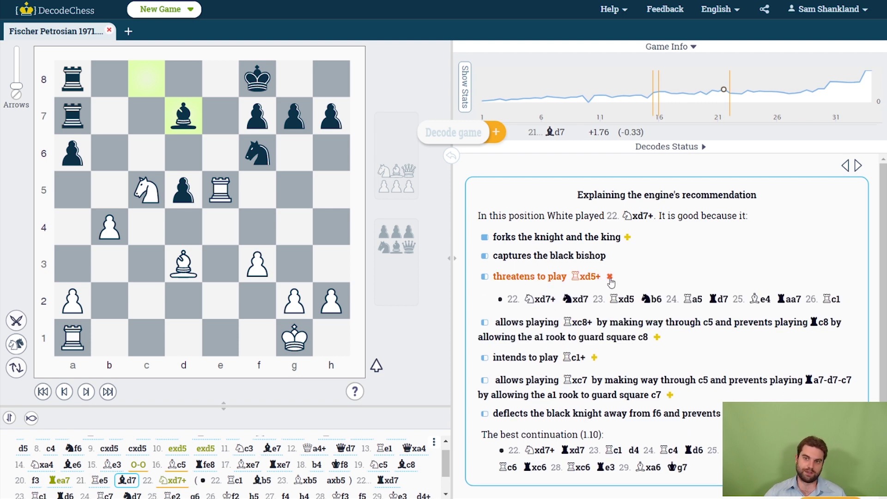
pyautogui.click(541, 304)
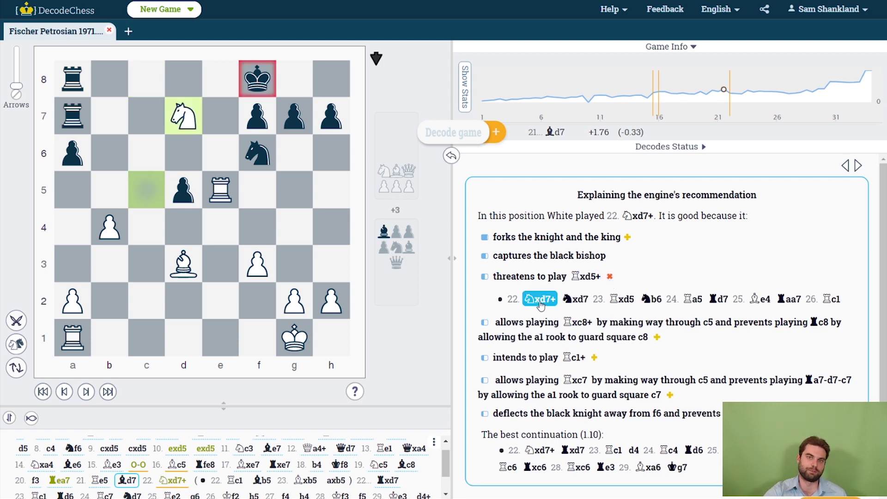
pyautogui.click(541, 303)
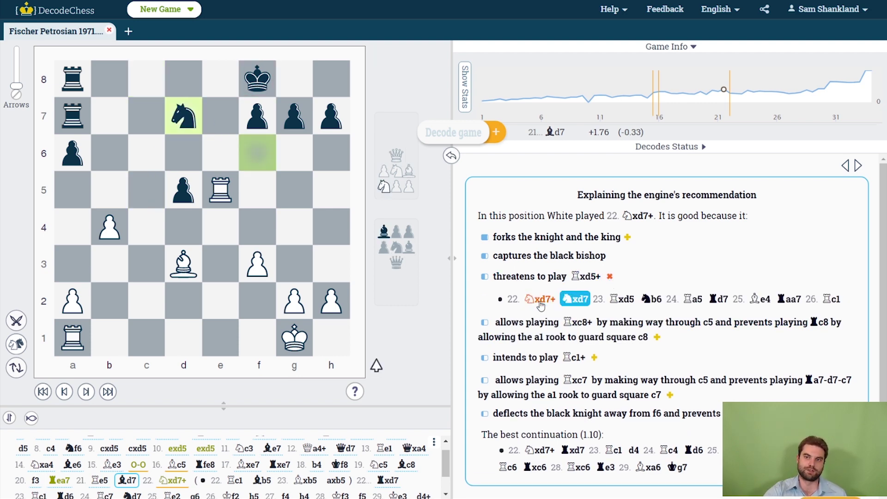
# Step: Expand the knight-and-king fork lines, preview 22.Nxd7+ with check, then collapse both explanations
pyautogui.click(627, 237)
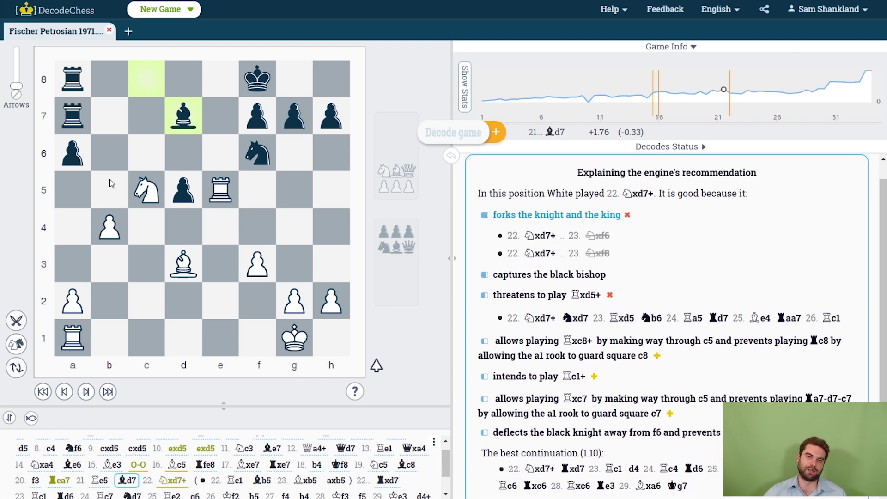
pyautogui.click(539, 235)
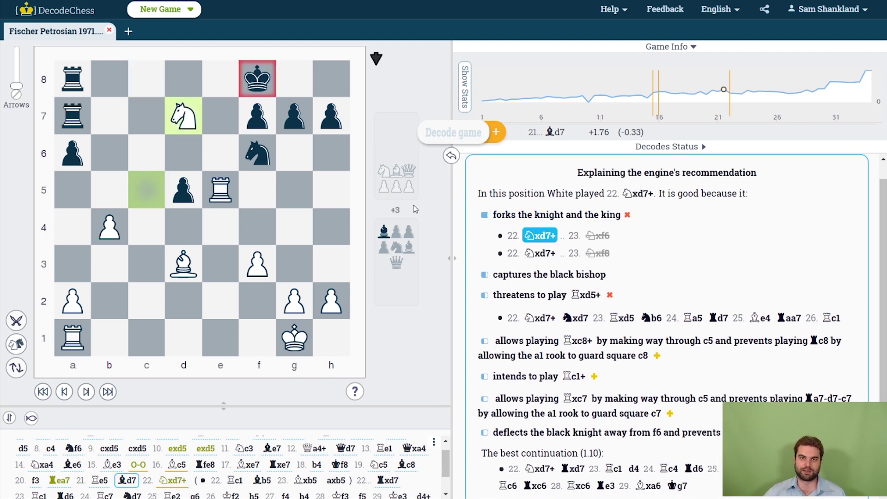
pyautogui.click(626, 216)
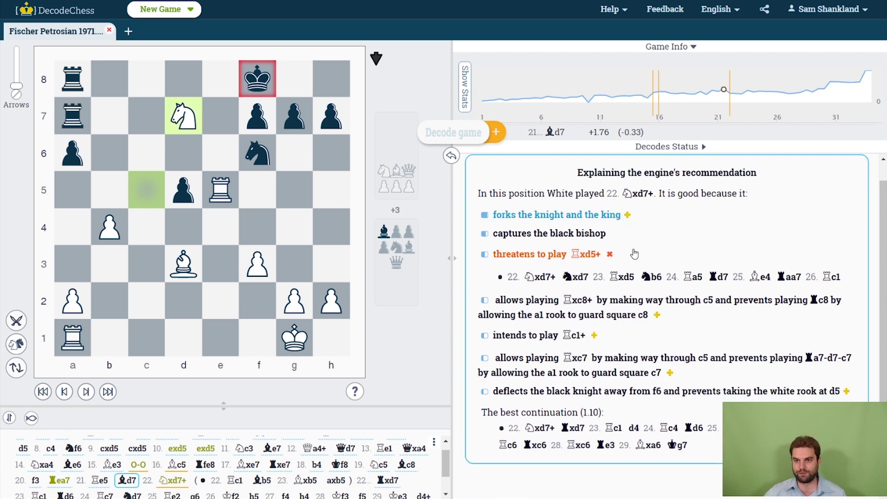
pyautogui.click(611, 256)
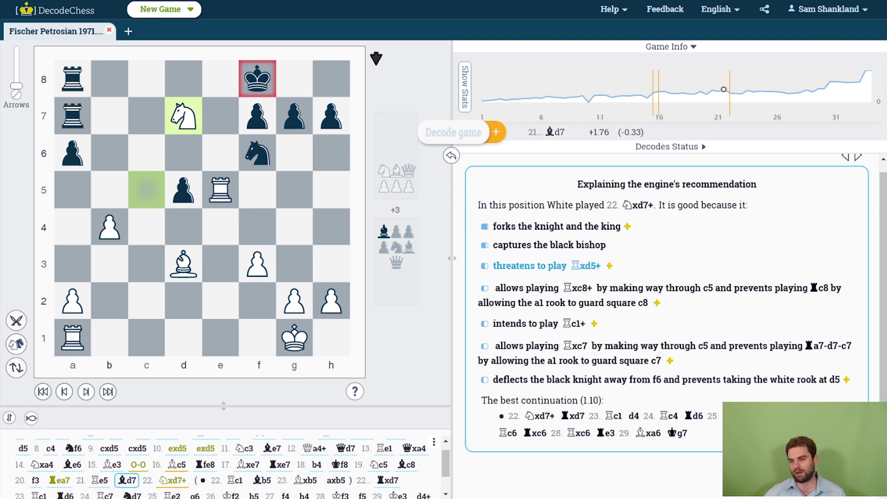
# Step: Return to 21...Bd7's summary, highlight the decisive-advantage sentence, and preview 22.a4 on the board
pyautogui.press('Right')
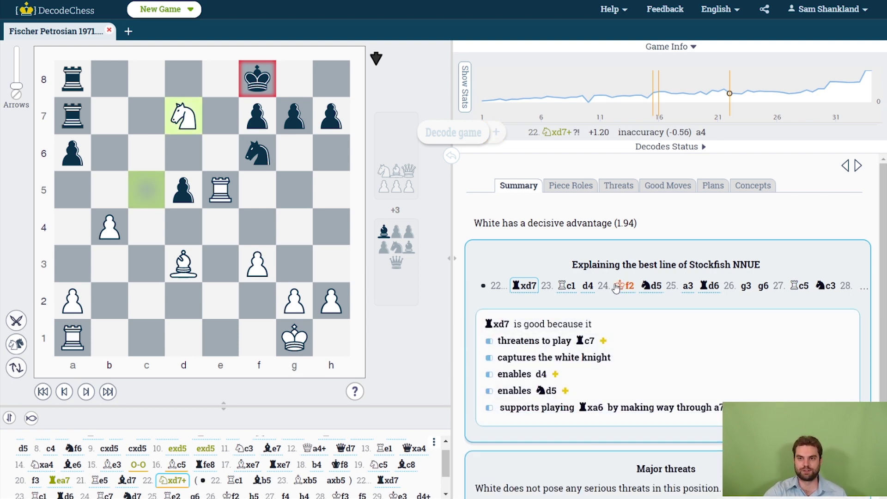
pyautogui.click(126, 481)
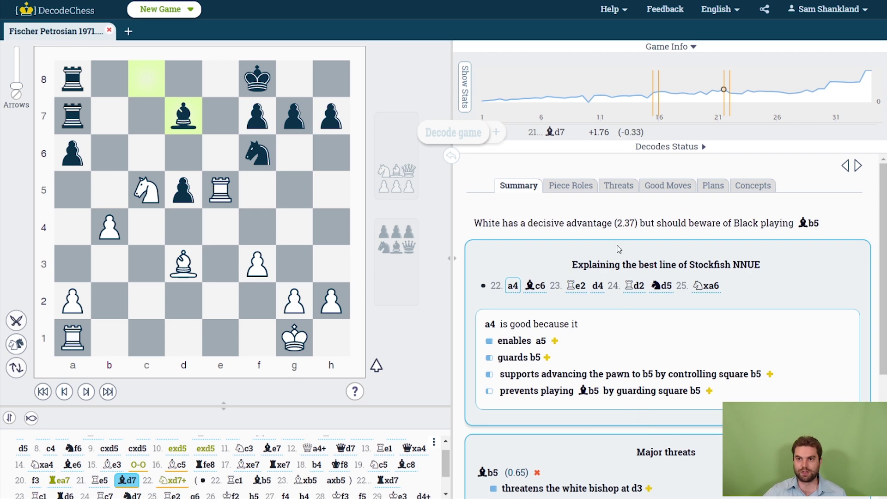
pyautogui.moveTo(475, 223); pyautogui.dragTo(554, 223)
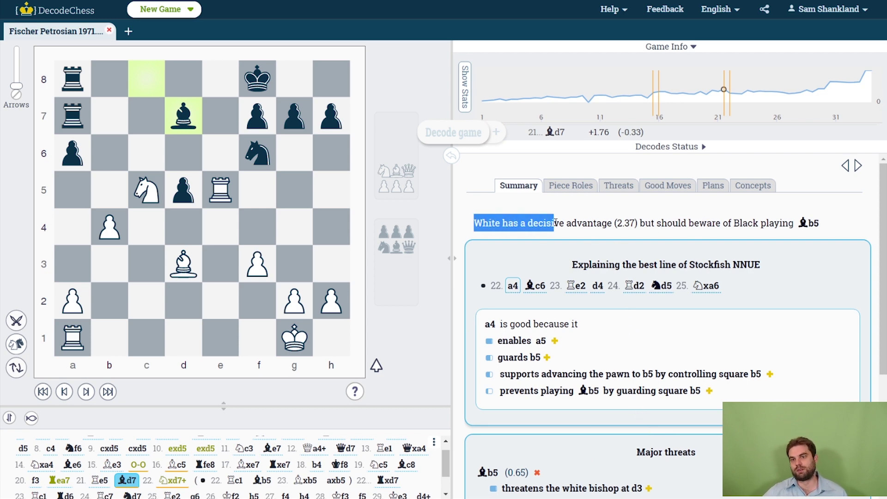
pyautogui.click(511, 237)
pyautogui.moveTo(475, 223); pyautogui.dragTo(632, 223)
pyautogui.click(647, 223)
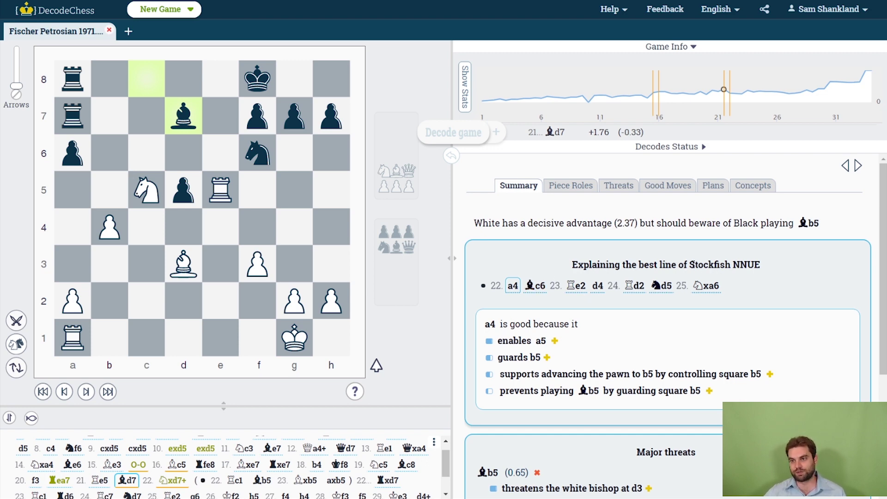
pyautogui.click(513, 286)
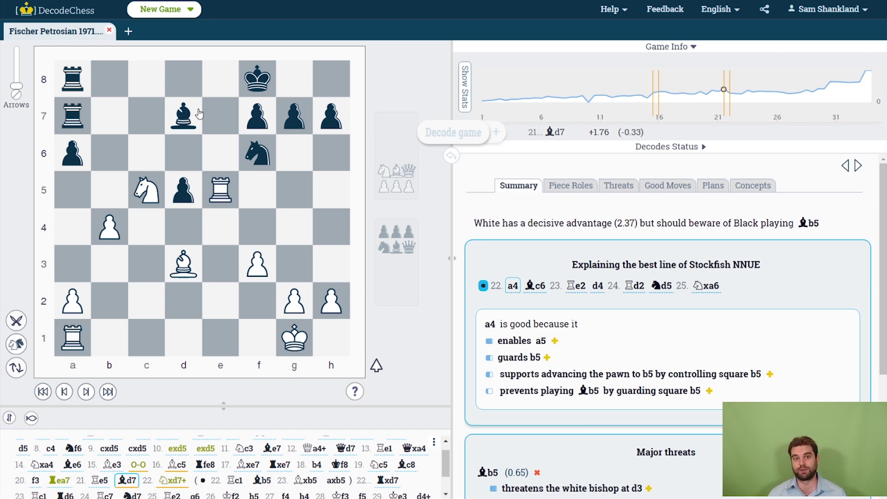
pyautogui.click(513, 286)
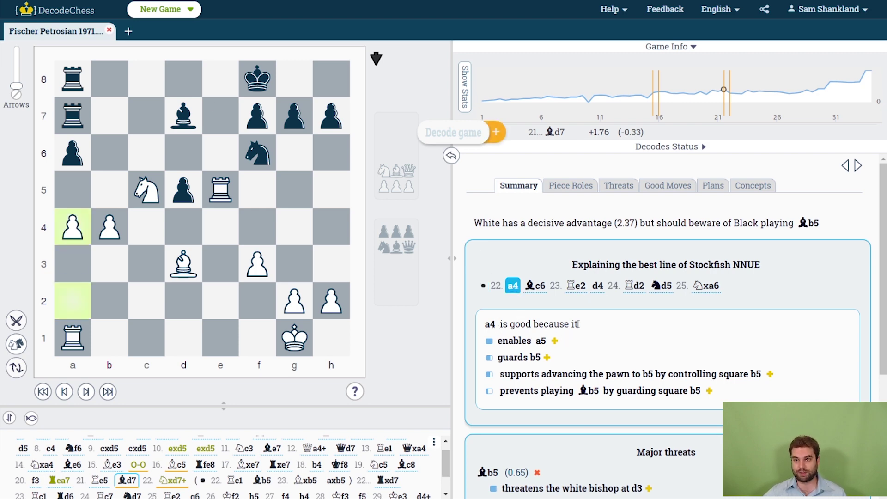
pyautogui.click(548, 357)
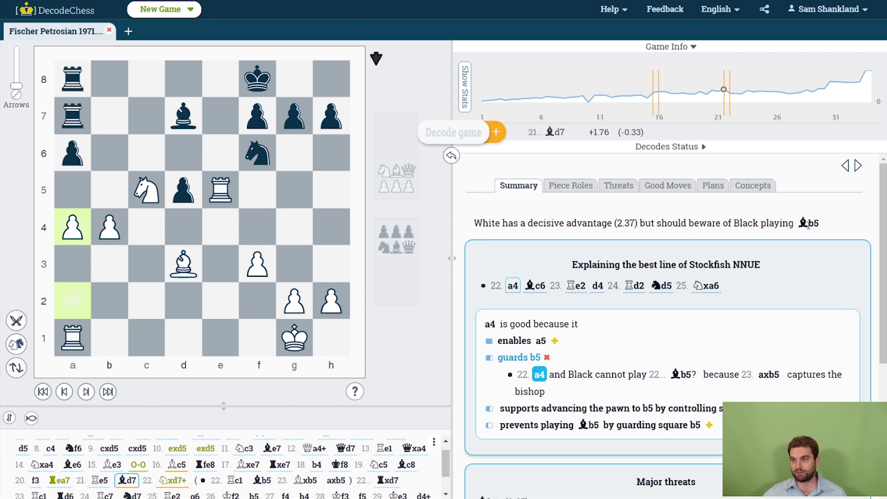
pyautogui.click(547, 357)
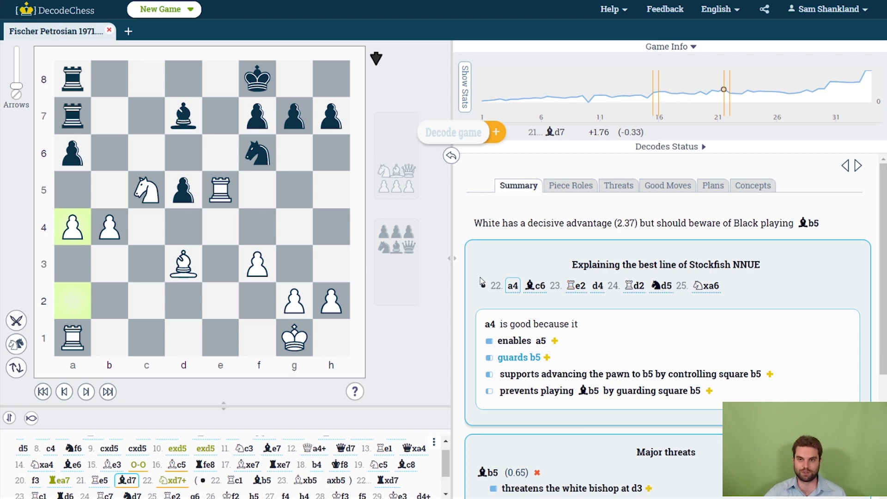
pyautogui.click(511, 286)
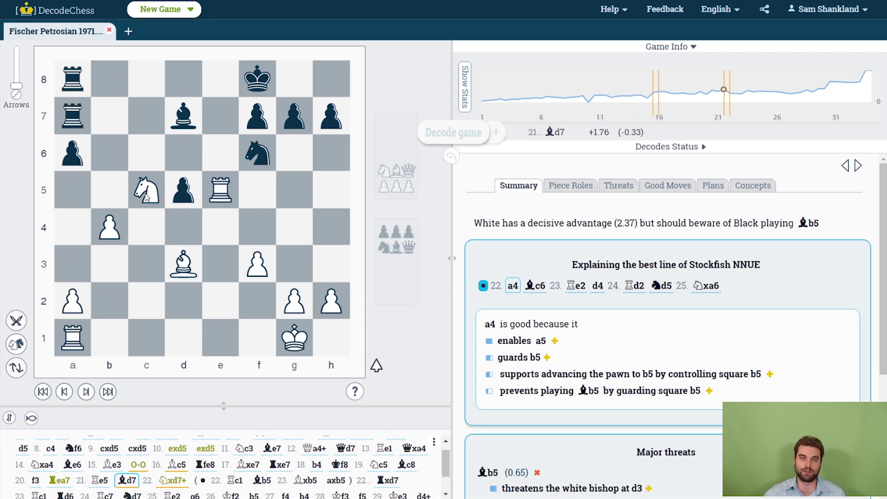
# Step: Play 22.Nxd7+, advance through 22...Rxd7 to 23.Rc1, and expand why 23...Rd6 guards c6
pyautogui.moveTo(147, 196); pyautogui.dragTo(189, 116)
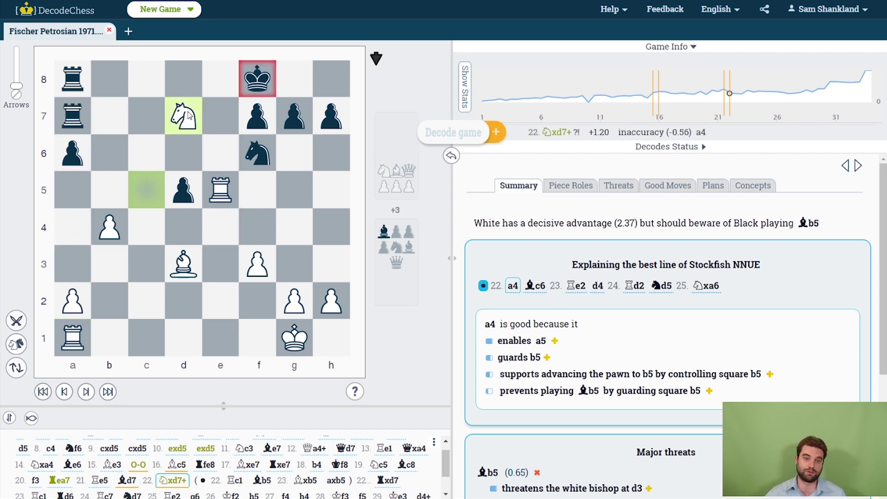
pyautogui.click(179, 483)
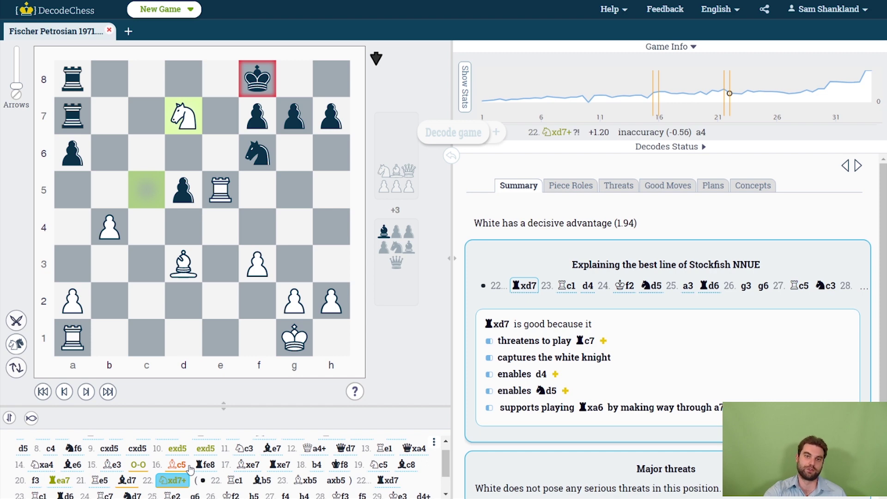
pyautogui.press('Right')
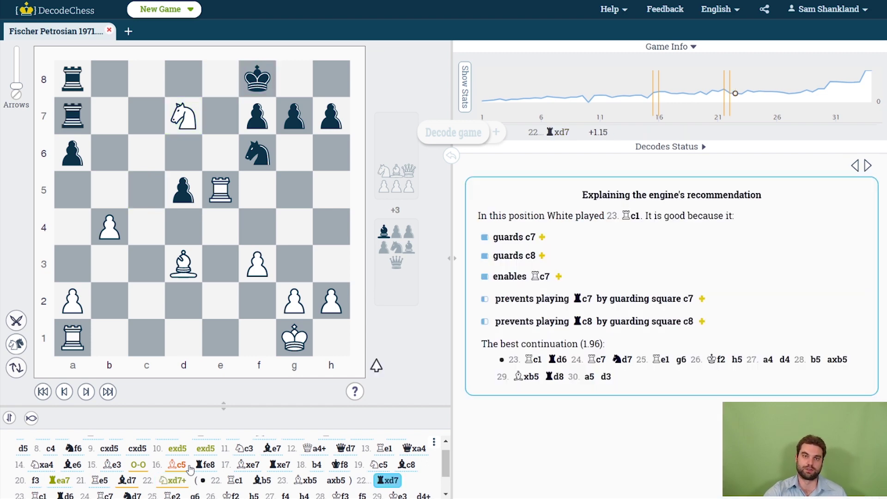
pyautogui.press('Right')
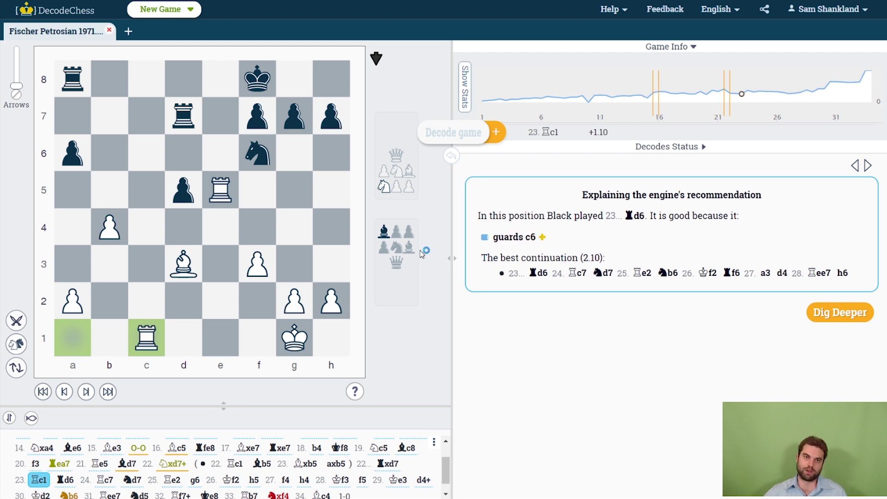
pyautogui.click(543, 237)
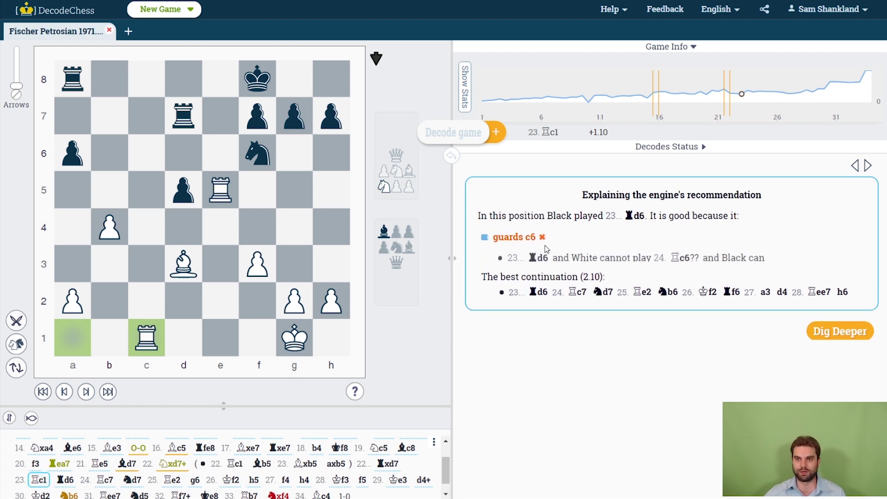